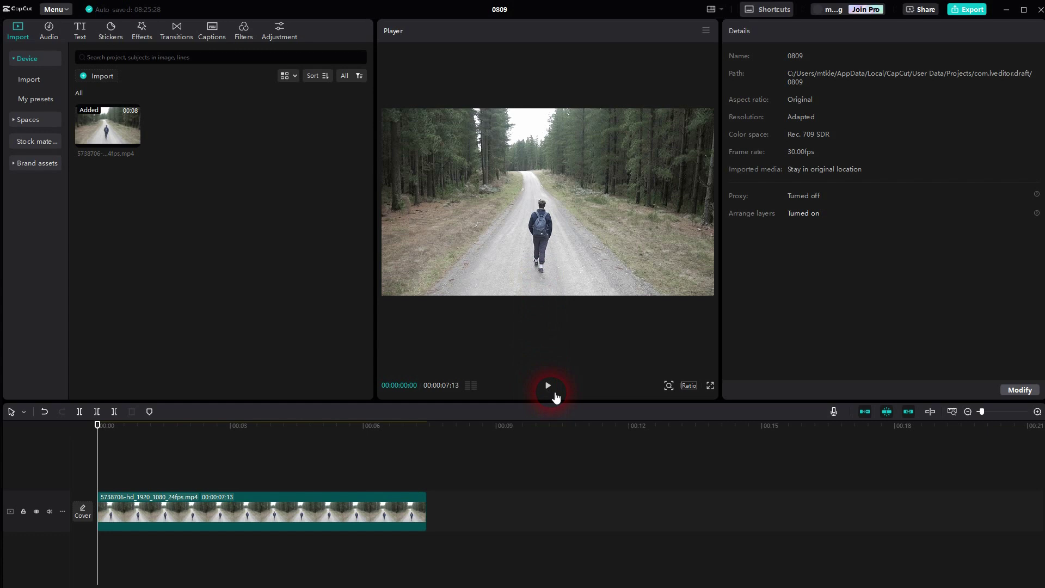
# Preview the forest road clip, then select it to show its default colour adjustments.
pyautogui.click(549, 387)
pyautogui.click(549, 387)
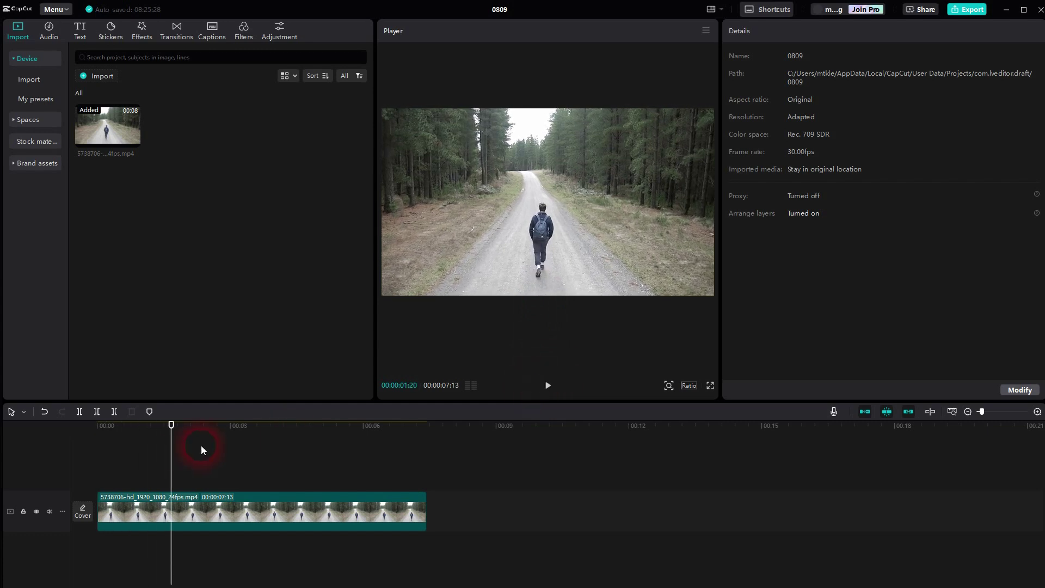
pyautogui.click(65, 459)
# Copy and paste the forest road clip onto a new track above, then select the copy.
pyautogui.click(178, 502)
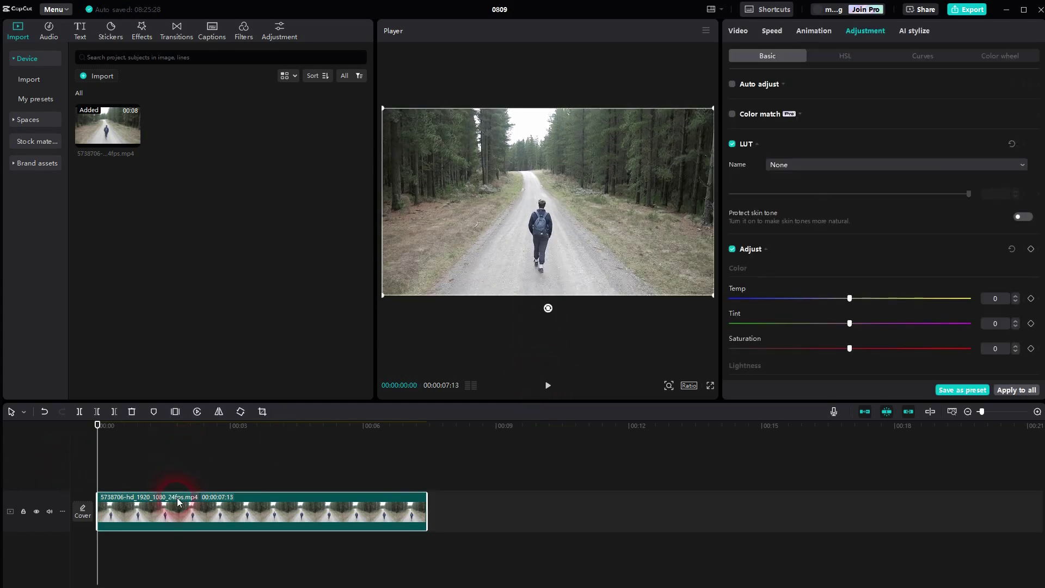
pyautogui.hotkey('ctrl', 'c')
pyautogui.hotkey('ctrl', 'v')
pyautogui.click(205, 513)
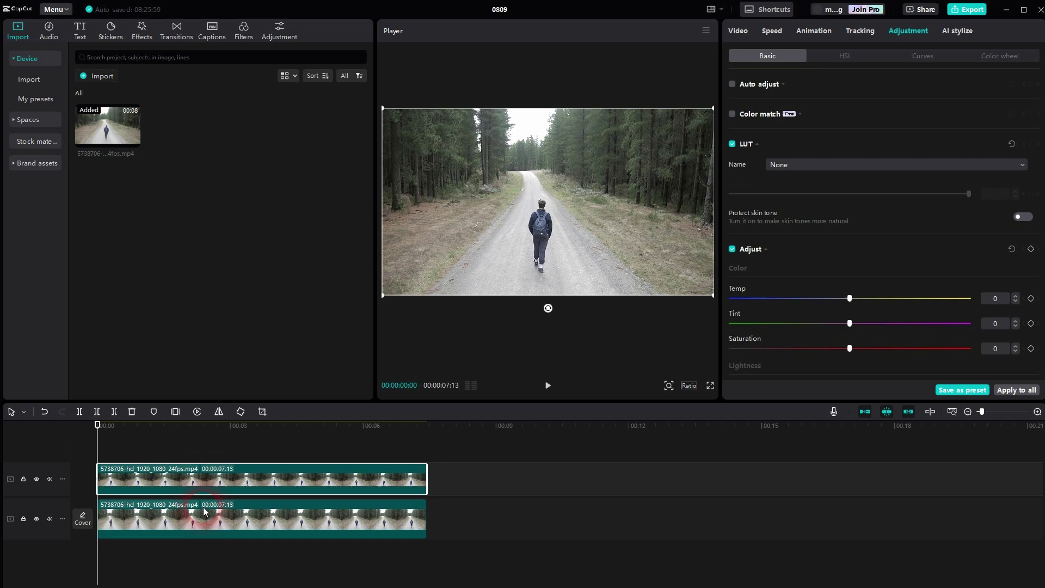
pyautogui.click(205, 514)
pyautogui.click(192, 474)
# Check the duplicate's transform settings, then collapse the colour and light adjustments.
pyautogui.click(737, 30)
pyautogui.click(910, 33)
pyautogui.click(766, 250)
# Set the top clip's temperature to -33 and its saturation to -50.
pyautogui.click(767, 250)
pyautogui.scroll(-3, 833, 257)
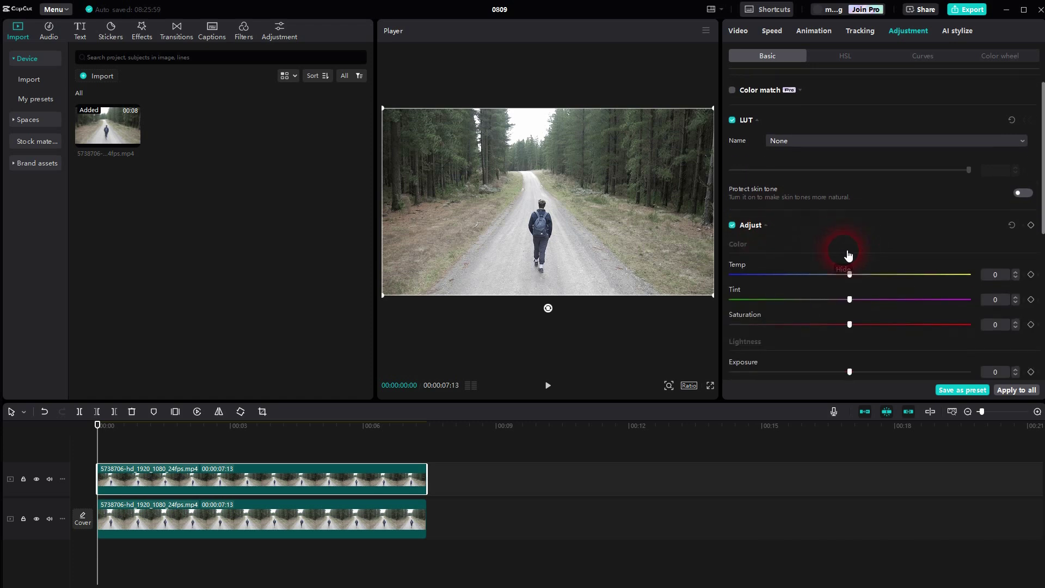
pyautogui.scroll(-1, 848, 256)
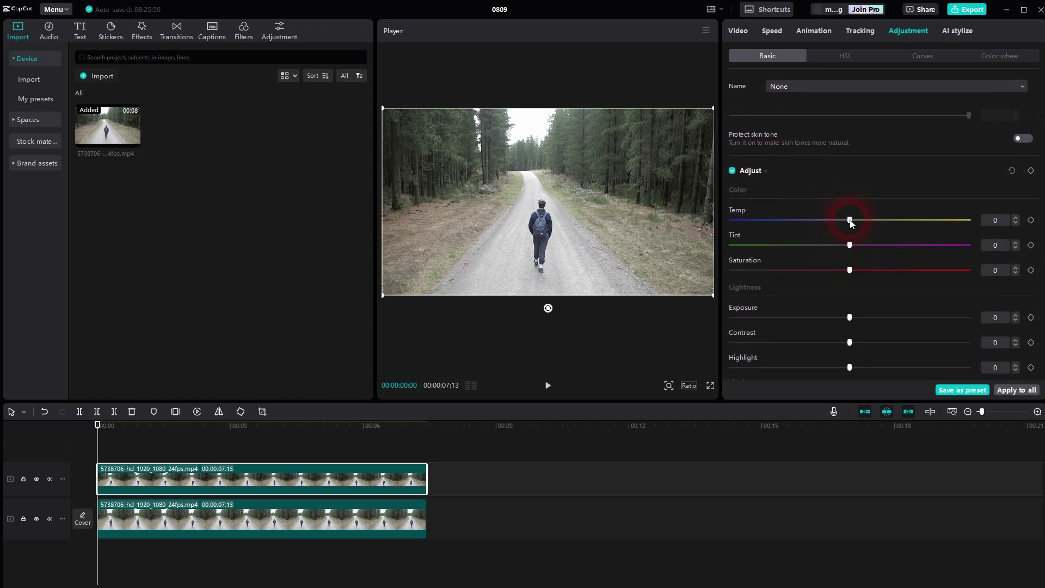
pyautogui.moveTo(849, 221); pyautogui.dragTo(790, 227)
pyautogui.moveTo(779, 220); pyautogui.dragTo(768, 231)
pyautogui.click(997, 220)
pyautogui.moveTo(849, 271); pyautogui.dragTo(661, 292)
pyautogui.scroll(-2, 920, 273)
pyautogui.scroll(-2, 917, 276)
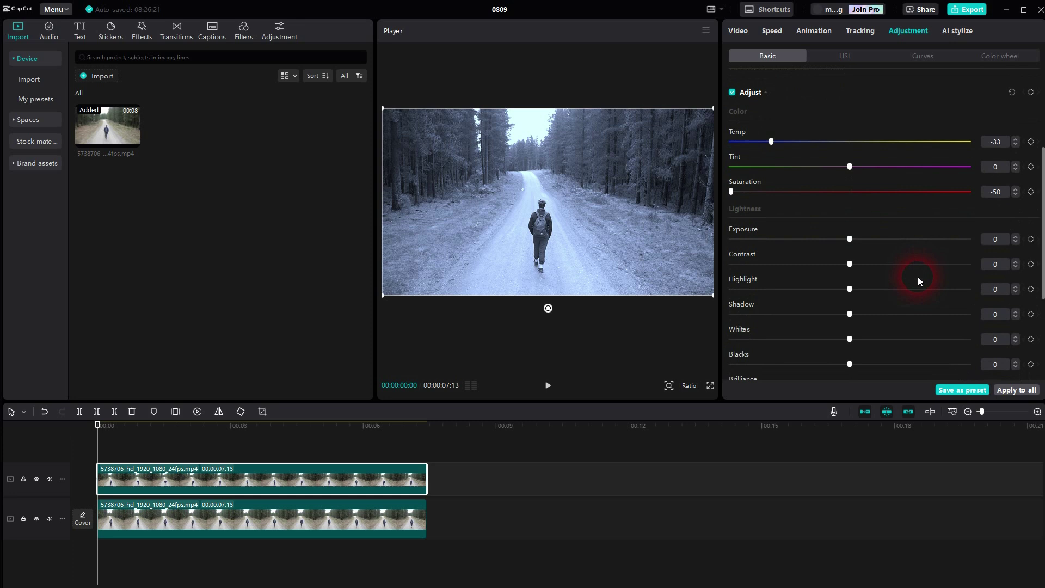
pyautogui.scroll(-1, 901, 275)
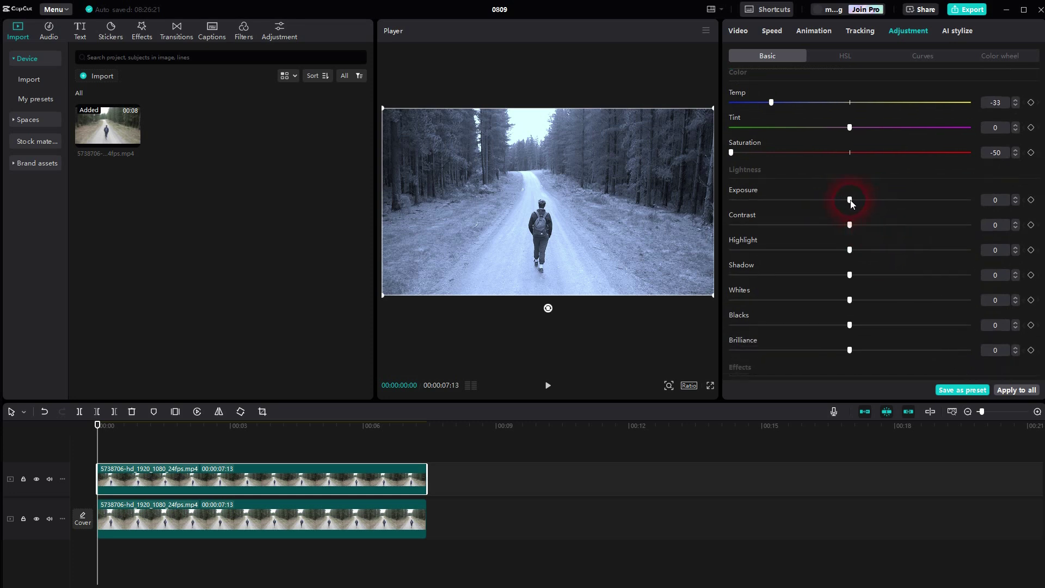
pyautogui.moveTo(850, 201)
pyautogui.mouseDown()
pyautogui.moveTo(739, 217)
pyautogui.moveTo(742, 205)
pyautogui.moveTo(750, 210)
pyautogui.mouseUp()
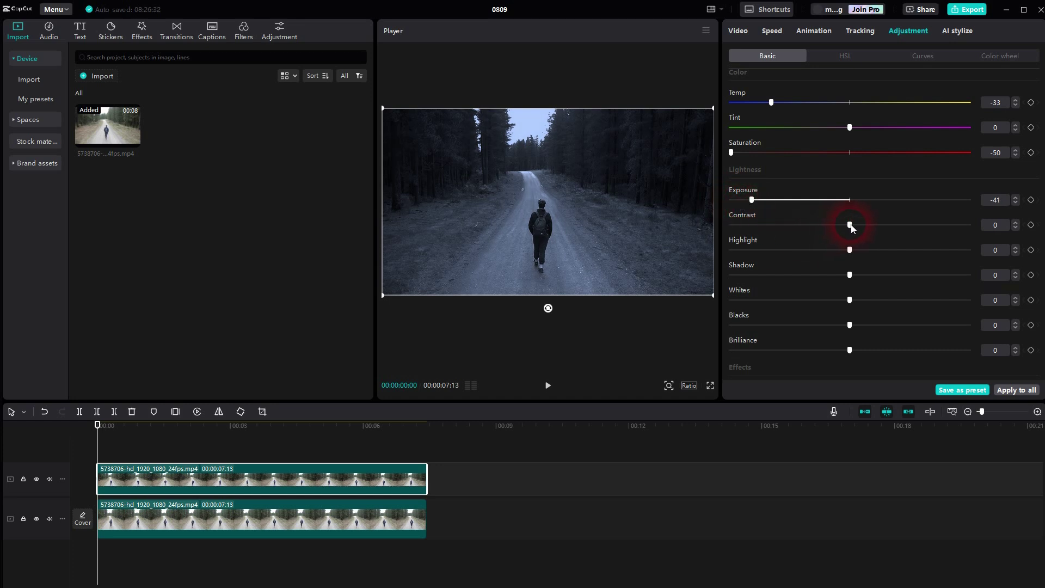
# Raise contrast to 15 and deepen shadows to -9, then try adjusting the blacks level.
pyautogui.moveTo(866, 225)
pyautogui.mouseDown()
pyautogui.moveTo(907, 227)
pyautogui.moveTo(866, 233)
pyautogui.moveTo(883, 237)
pyautogui.mouseUp()
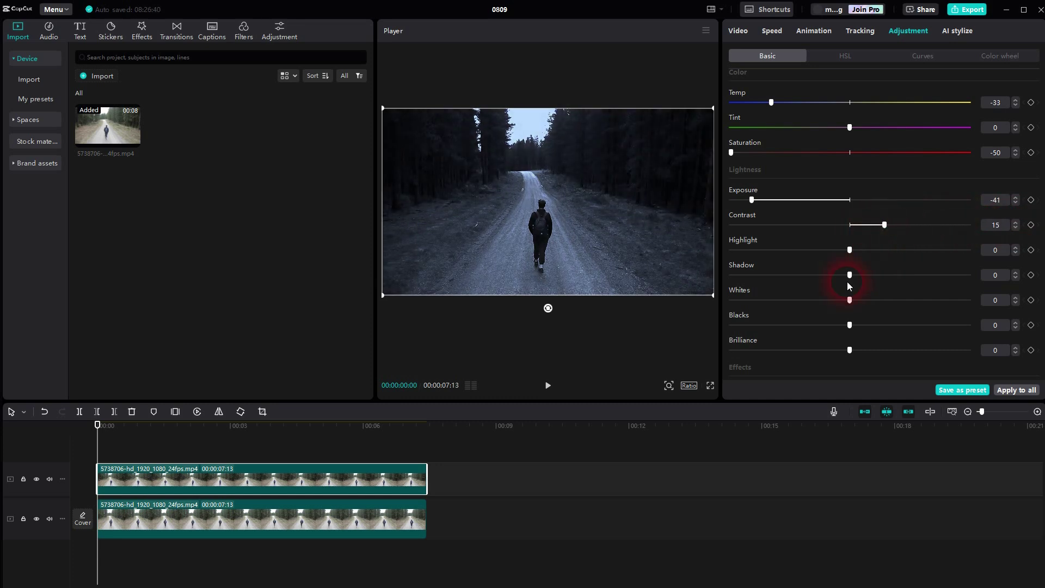
pyautogui.moveTo(833, 280)
pyautogui.mouseDown()
pyautogui.moveTo(806, 280)
pyautogui.moveTo(829, 280)
pyautogui.mouseUp()
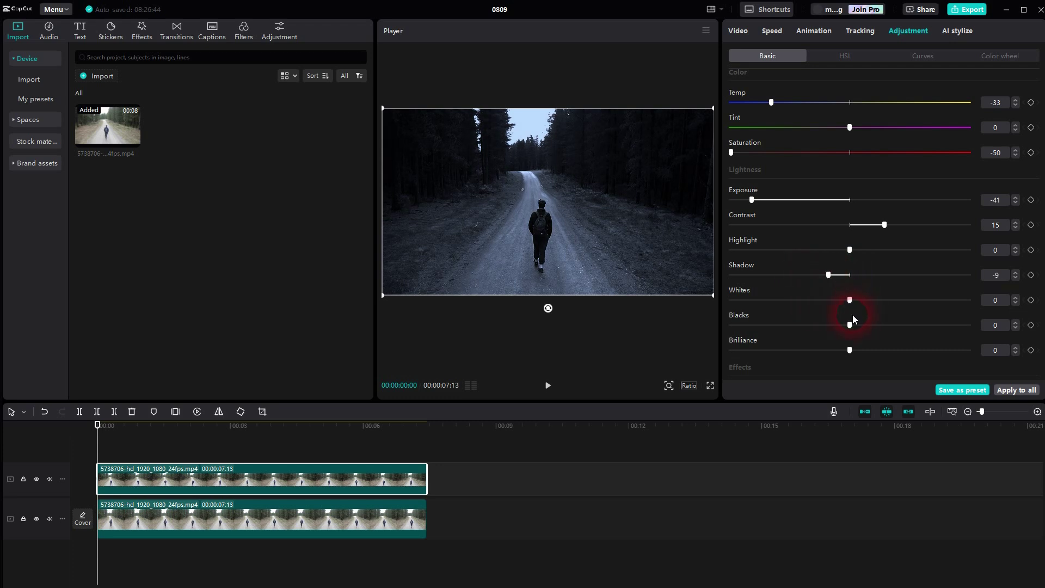
pyautogui.moveTo(849, 324)
pyautogui.mouseDown()
pyautogui.moveTo(862, 325)
pyautogui.moveTo(851, 326)
pyautogui.mouseUp()
pyautogui.scroll(-1, 873, 317)
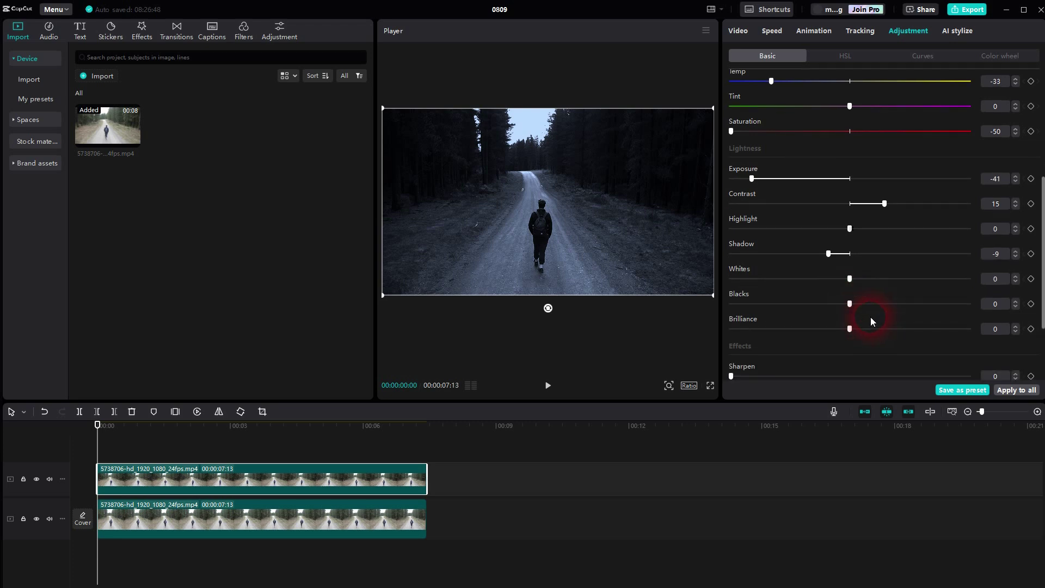
pyautogui.moveTo(850, 310); pyautogui.dragTo(702, 319)
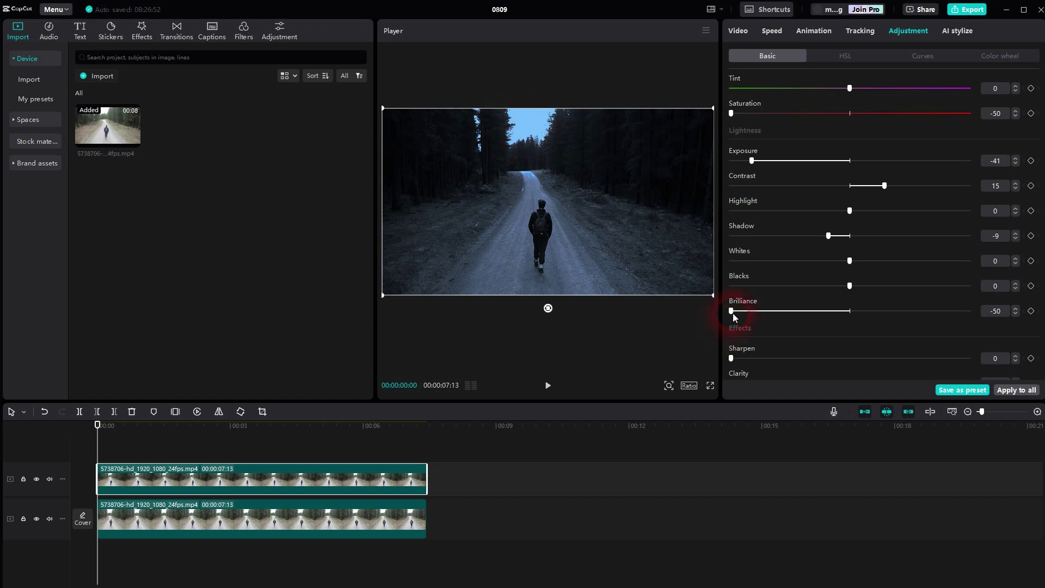
# Set brilliance to -23 and nudge exposure down to -44.
pyautogui.moveTo(732, 313)
pyautogui.mouseDown()
pyautogui.moveTo(852, 311)
pyautogui.moveTo(793, 314)
pyautogui.mouseUp()
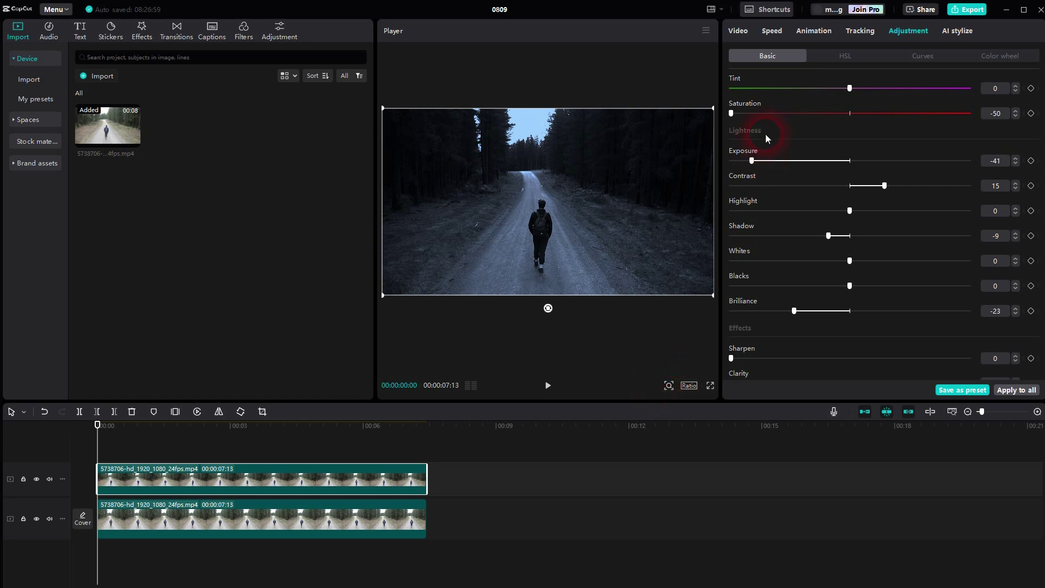
pyautogui.moveTo(751, 160)
pyautogui.mouseDown()
pyautogui.moveTo(735, 160)
pyautogui.moveTo(745, 161)
pyautogui.mouseUp()
pyautogui.click(549, 386)
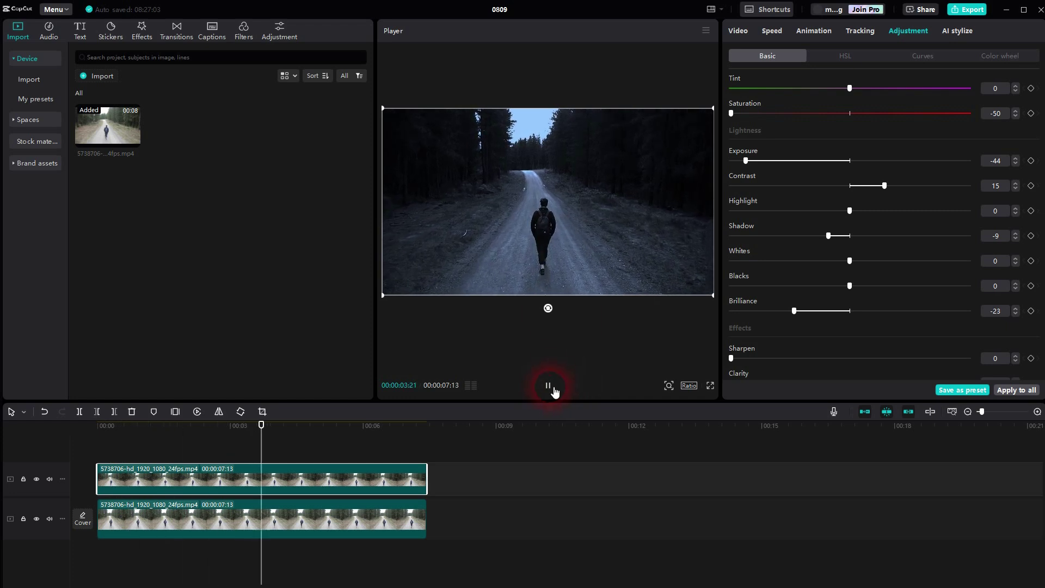
pyautogui.click(549, 386)
pyautogui.click(36, 480)
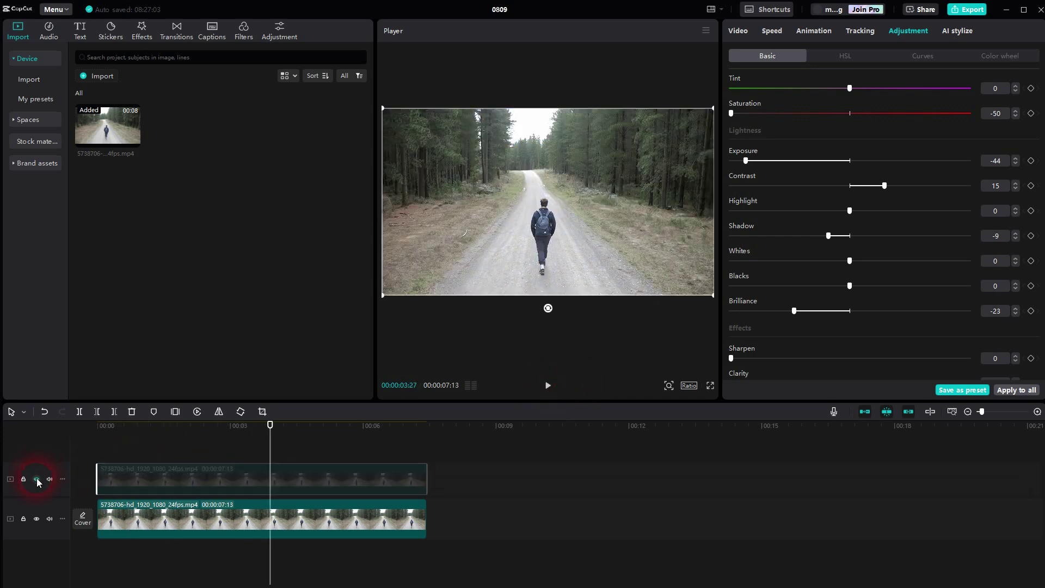
pyautogui.click(36, 480)
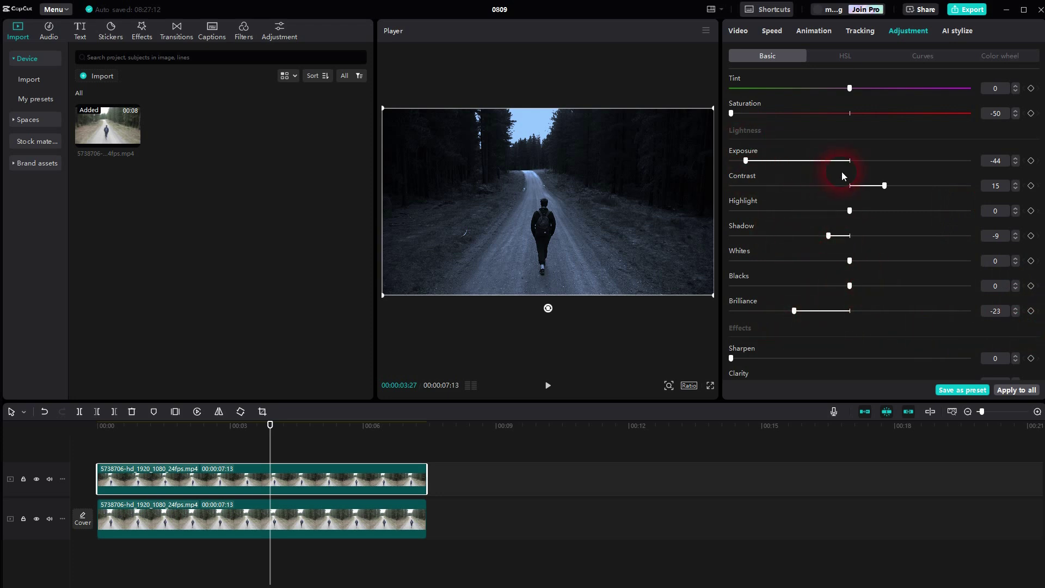
pyautogui.scroll(1, 843, 173)
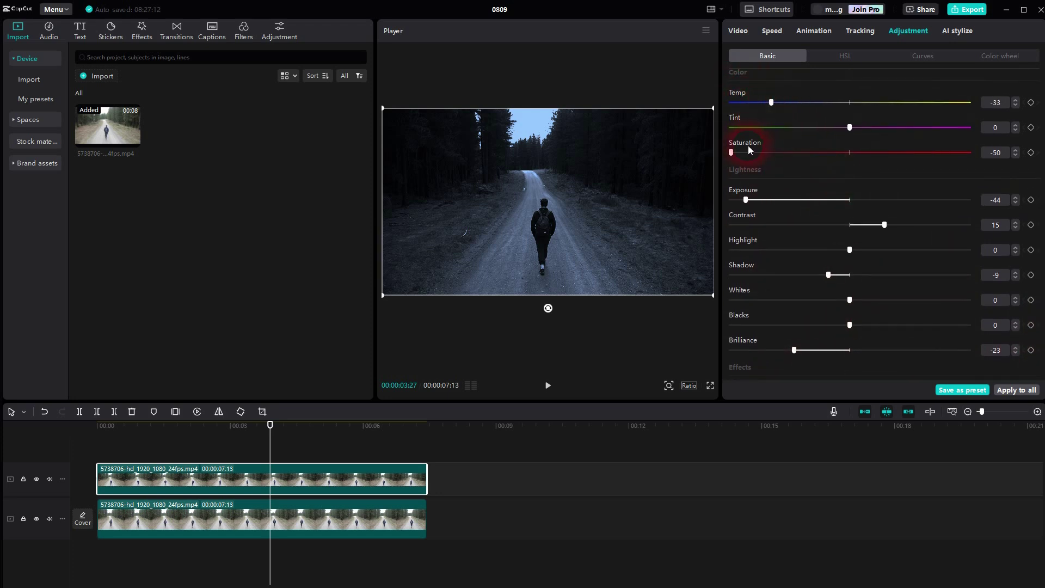